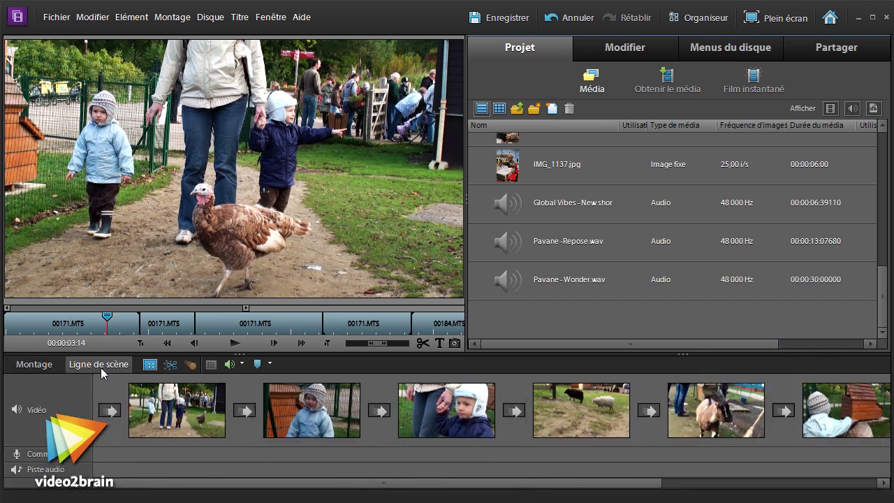
- Switch to the Montage timeline, enlarge the track area, and park the playhead at 00:00:05:18
click(35, 367)
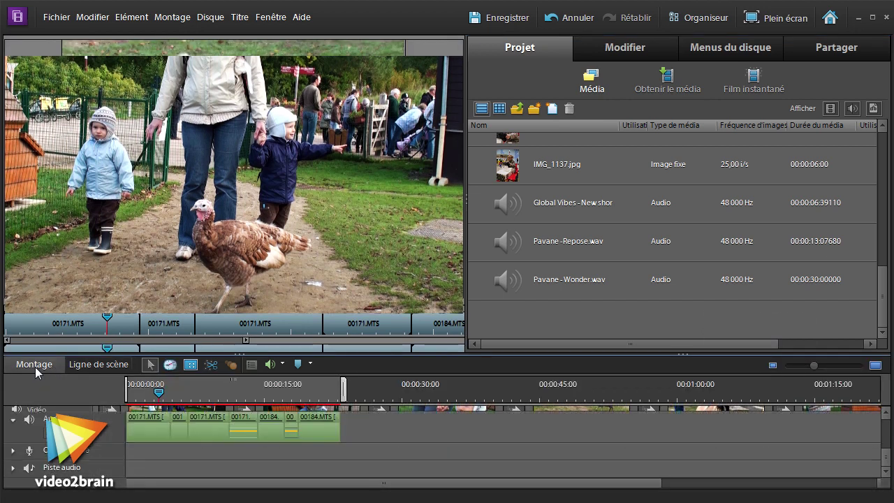
drag(65, 354, 72, 209)
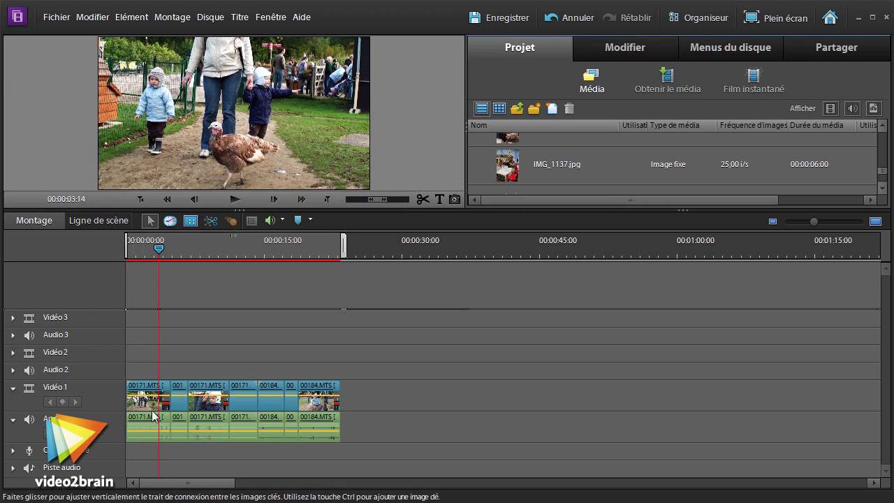
click(178, 251)
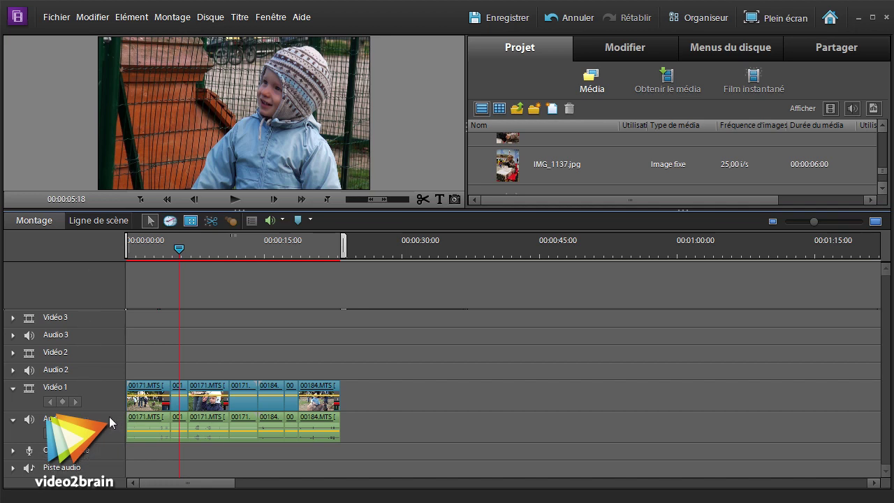
right_click(97, 375)
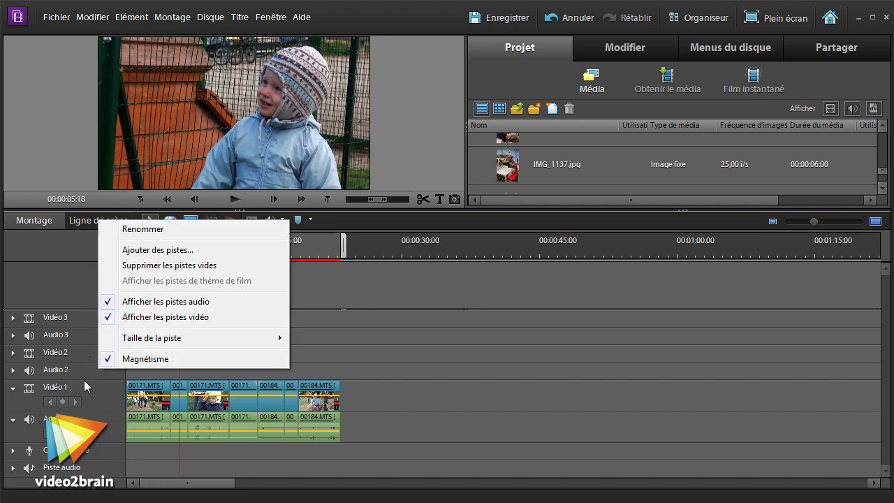
click(158, 250)
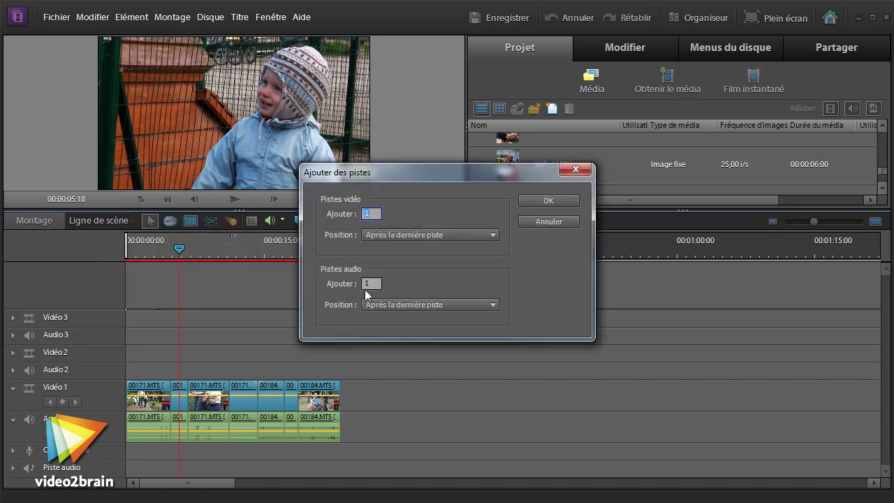
key(shift+Tab)
click(458, 235)
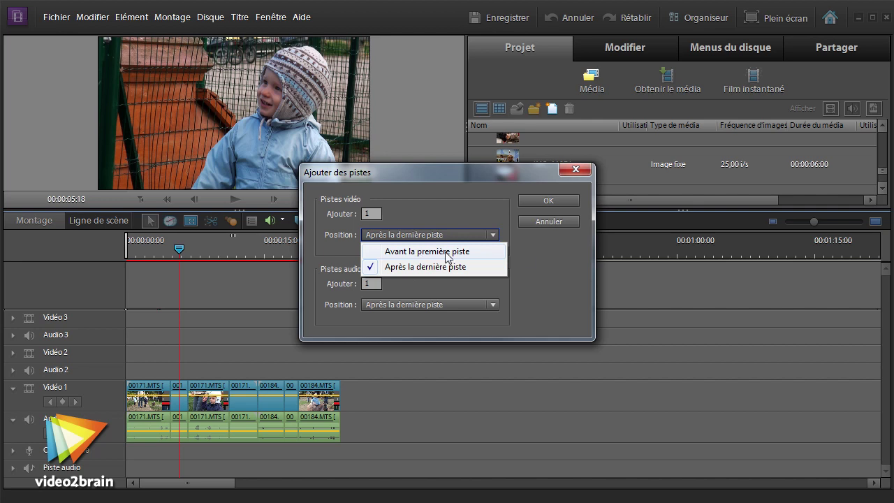
click(426, 267)
click(535, 224)
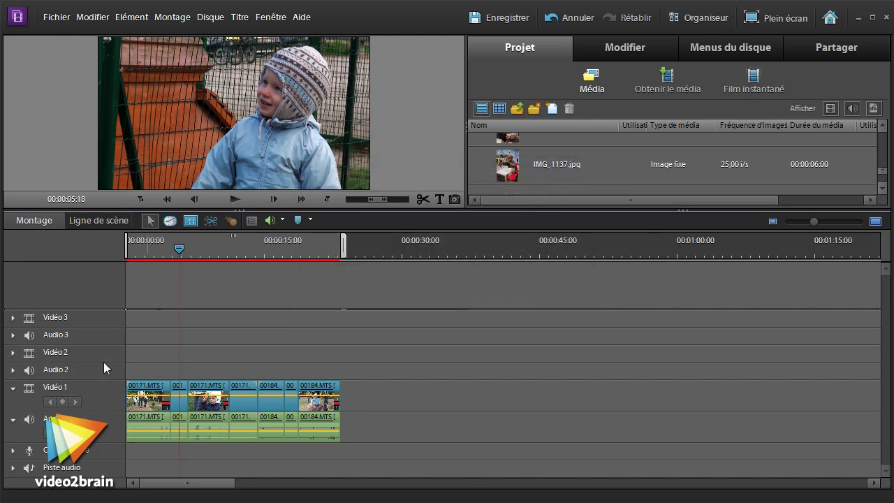
- Shrink the timeline to give the monitor and media list more height, and select Pavane-Repose.wav
drag(204, 212, 207, 281)
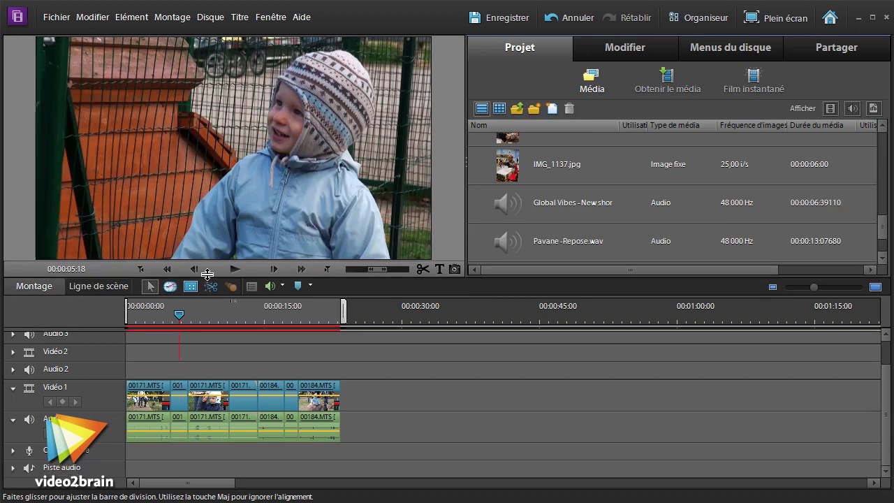
drag(207, 281, 206, 273)
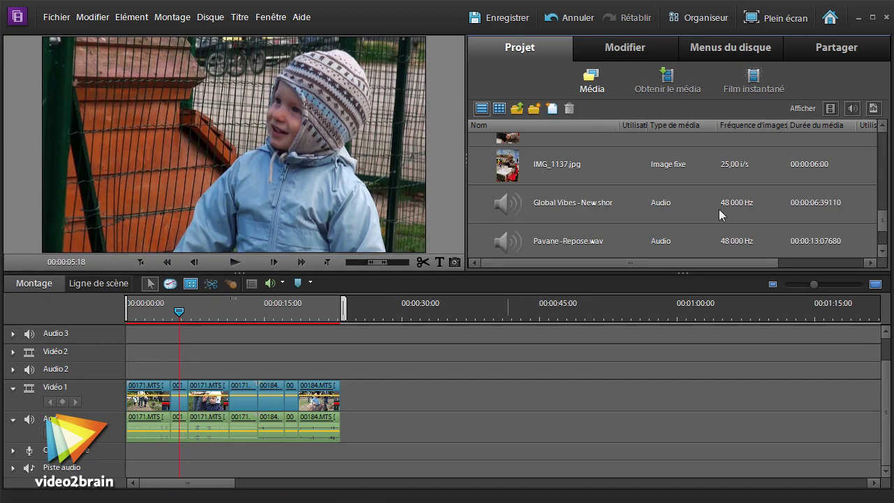
click(500, 239)
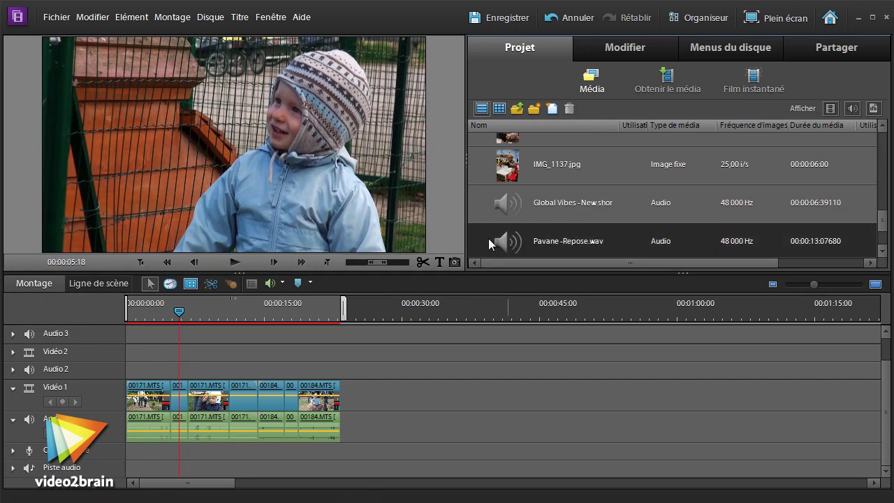
scroll(512, 220, down, 1)
- Preview Pavane-Repose.wav from its in point, playing and stopping it before closing the preview
double_click(495, 198)
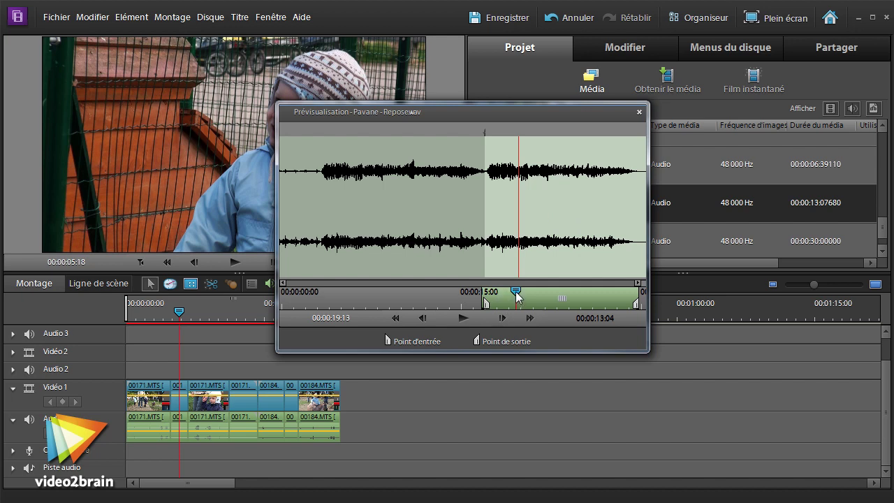
key(q)
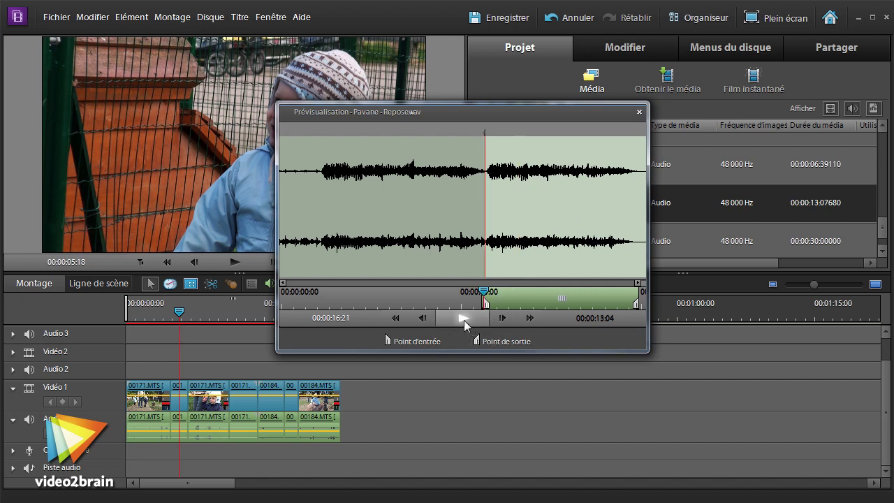
click(464, 320)
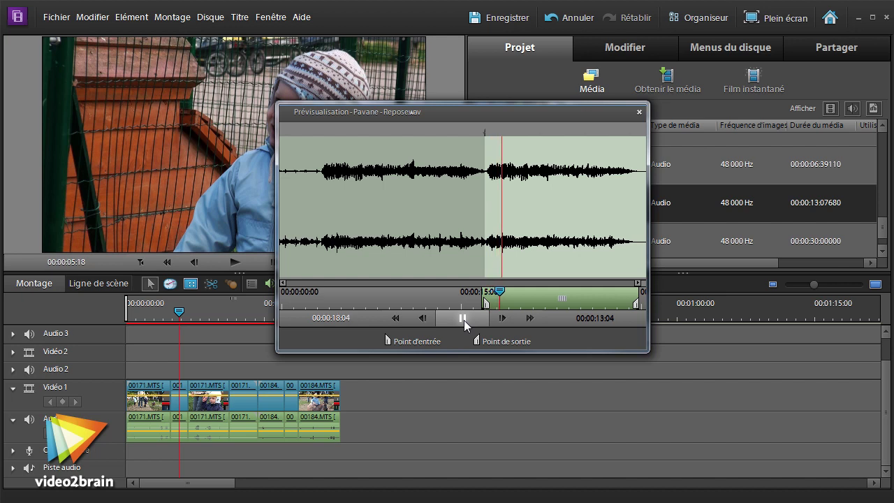
click(464, 320)
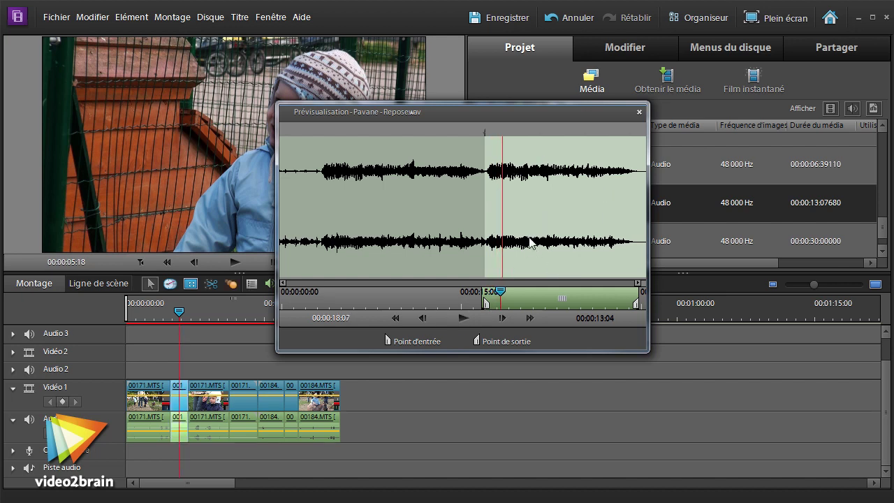
click(638, 112)
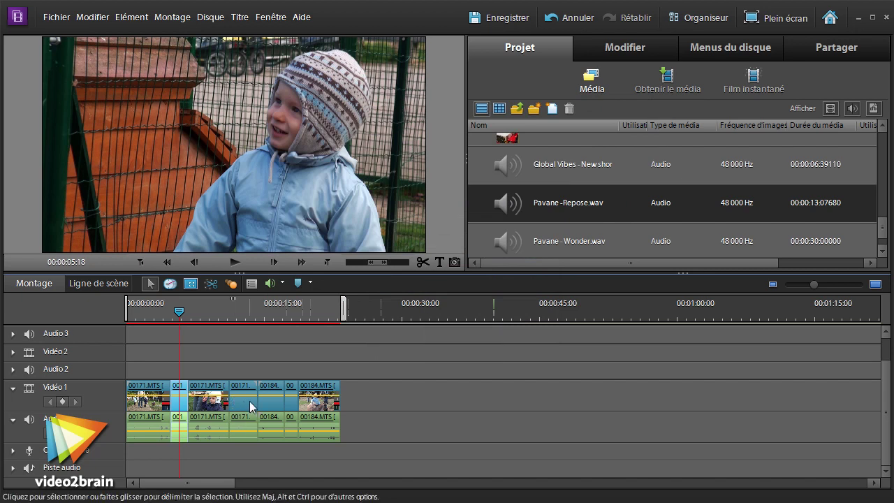
- Step through three edit points, park the playhead at 00:00:12:18, and undo the last change
mouse_move(249, 400)
click(326, 262)
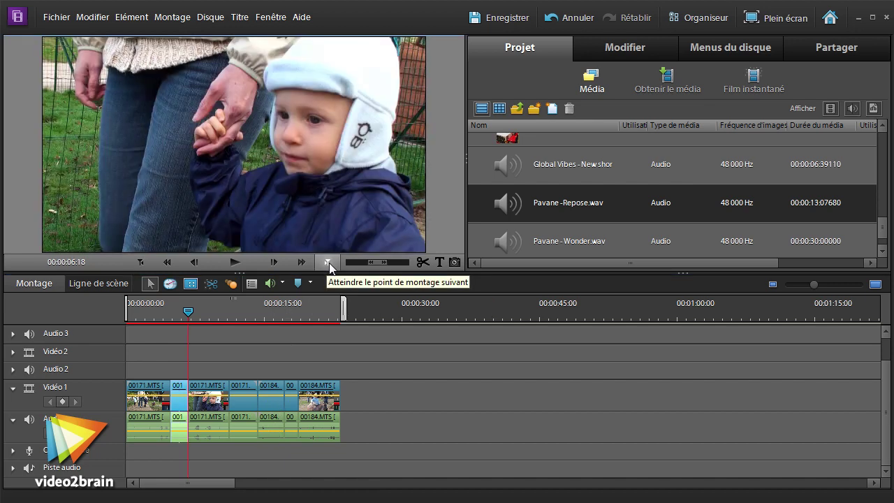
click(329, 262)
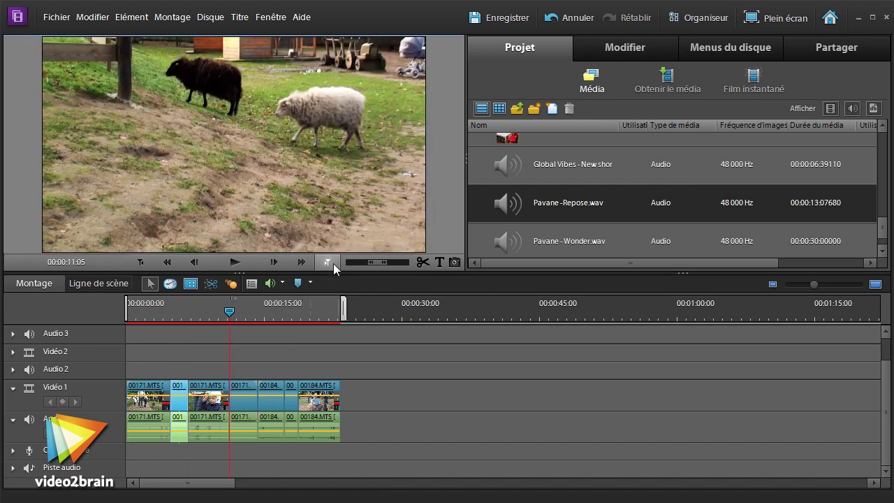
click(333, 262)
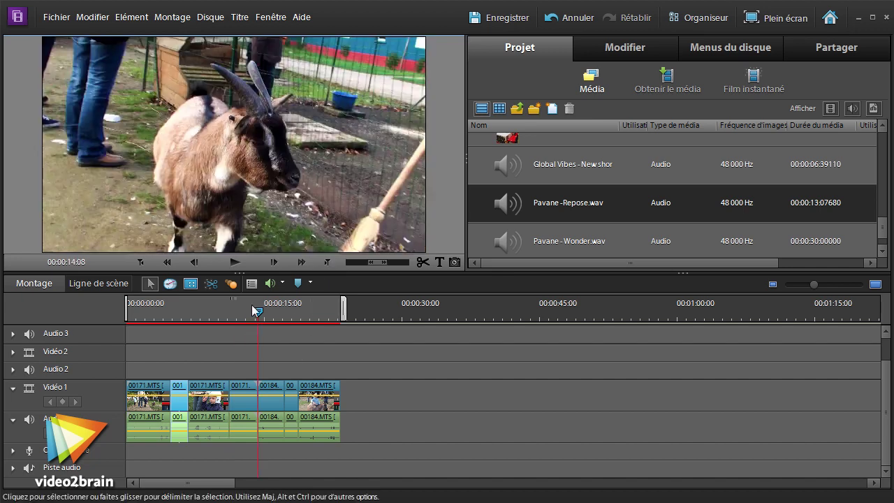
click(243, 315)
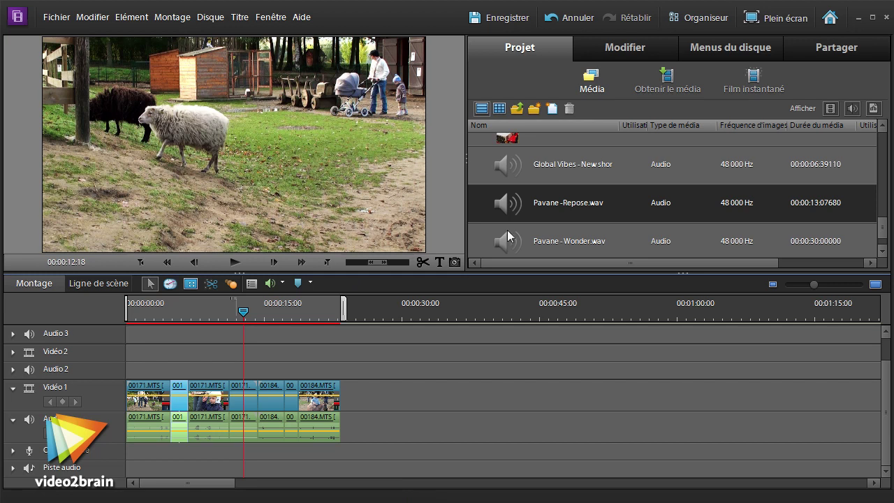
key(ctrl+z)
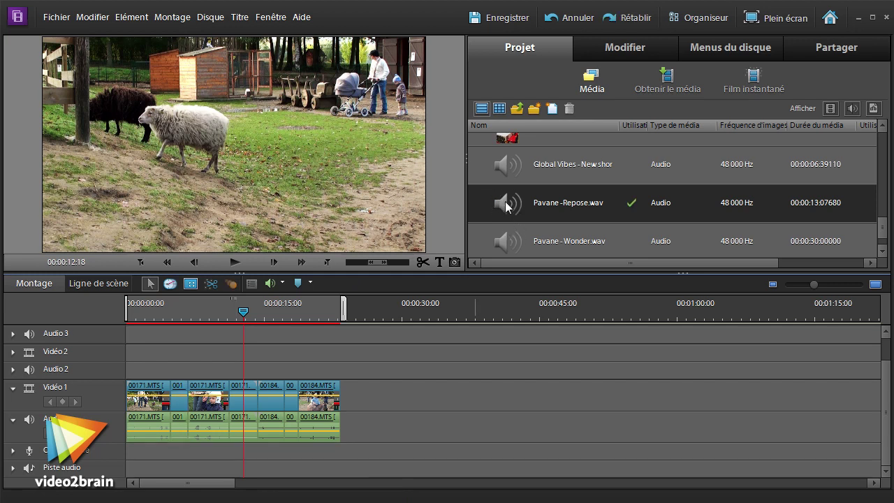
- Drop Pavane-Repose.wav onto the soundtrack track at the 00:00:12:18 playhead
drag(508, 204, 246, 471)
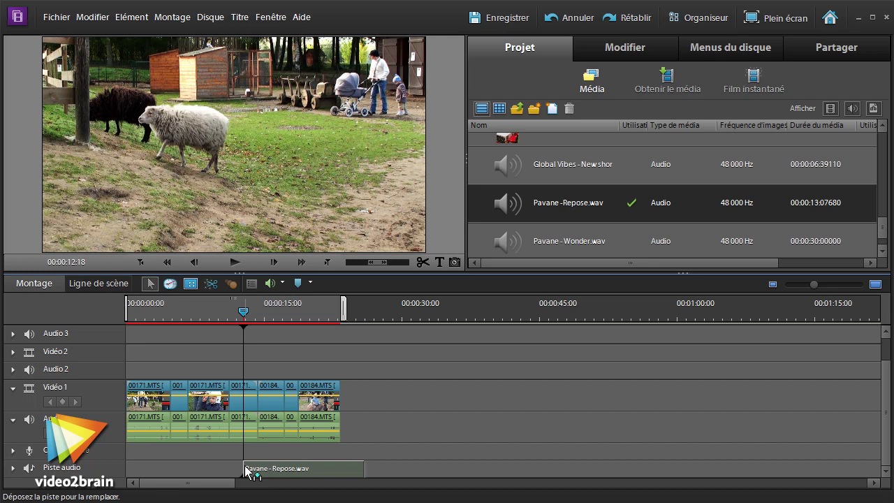
drag(246, 472, 247, 471)
drag(246, 469, 246, 470)
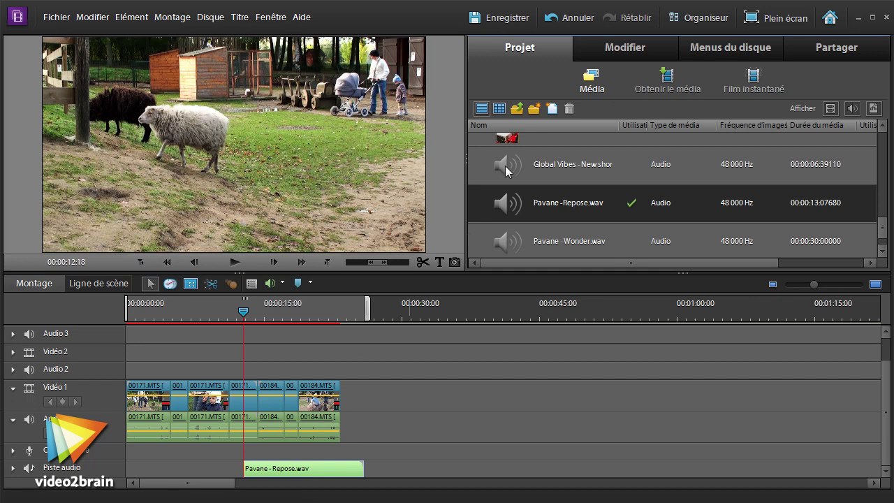
click(510, 164)
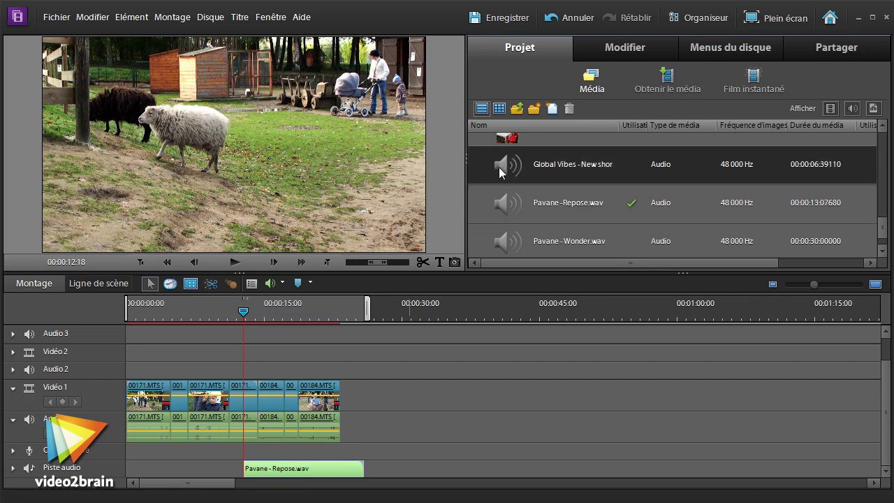
- Place the Global Vibes clip at 00:00:00:00 on Audio 2, using Ctrl to replace instead of insert
drag(356, 262, 123, 375)
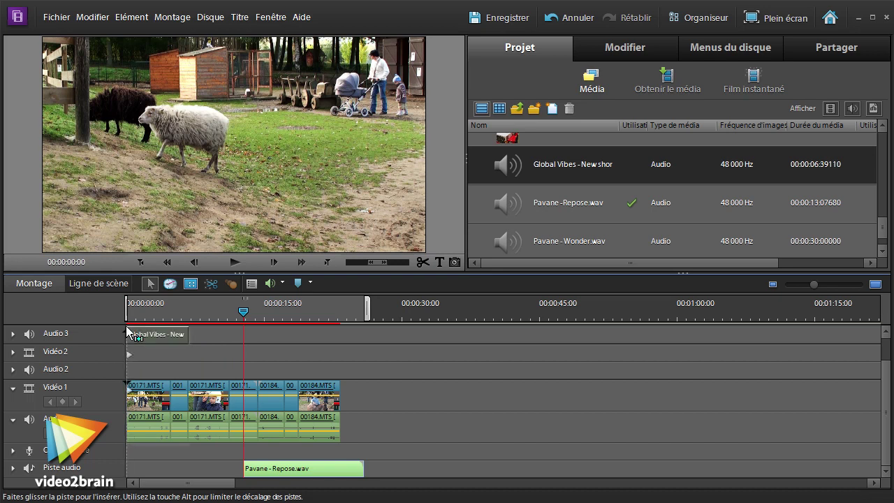
drag(123, 374, 124, 371)
key(ctrl)
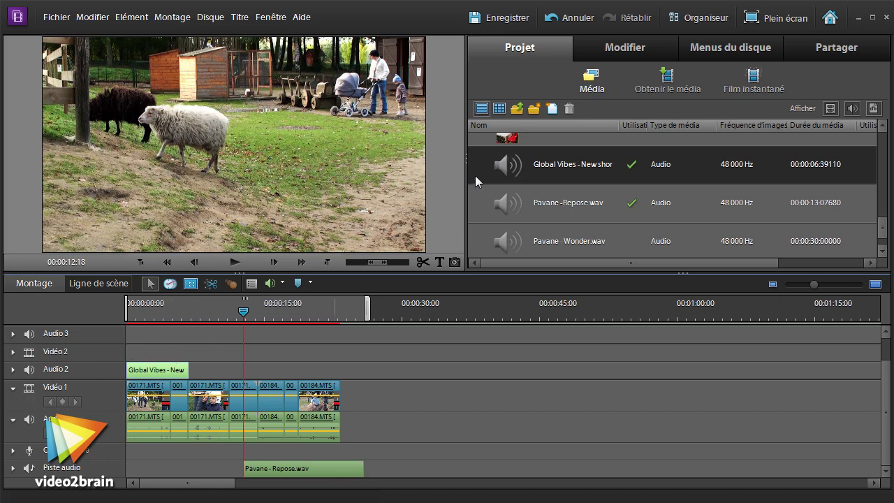
- Slide the Pavane - Repose clip earlier on the soundtrack to line up with the playhead near 00:00:09
click(299, 471)
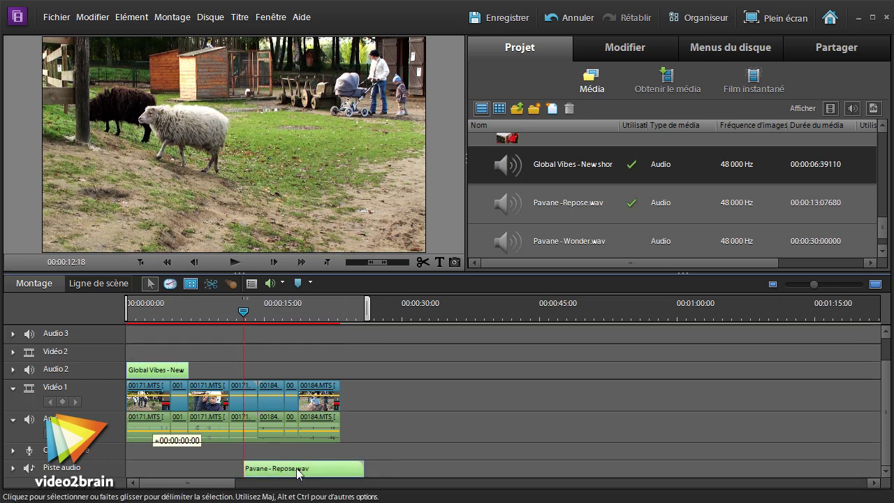
mouse_move(299, 471)
mouse_down()
mouse_move(278, 473)
mouse_move(293, 473)
mouse_up()
drag(226, 322, 210, 320)
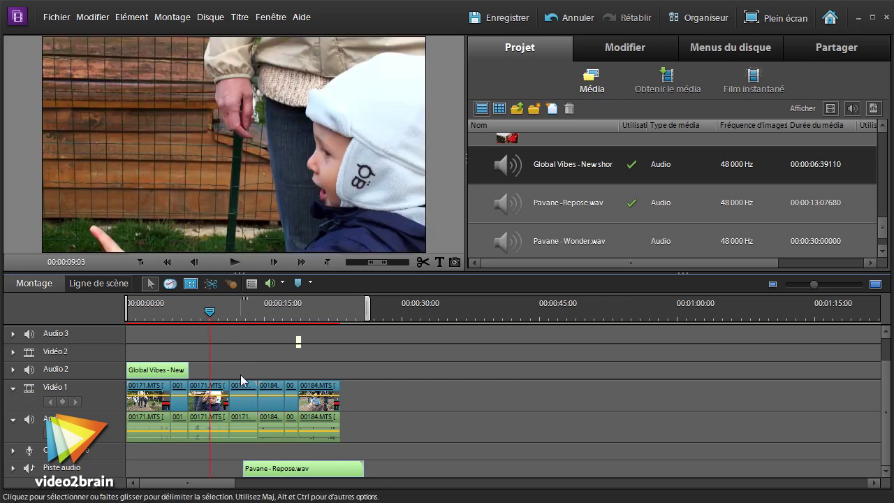
mouse_move(289, 476)
mouse_down()
mouse_move(248, 477)
mouse_move(257, 475)
mouse_up()
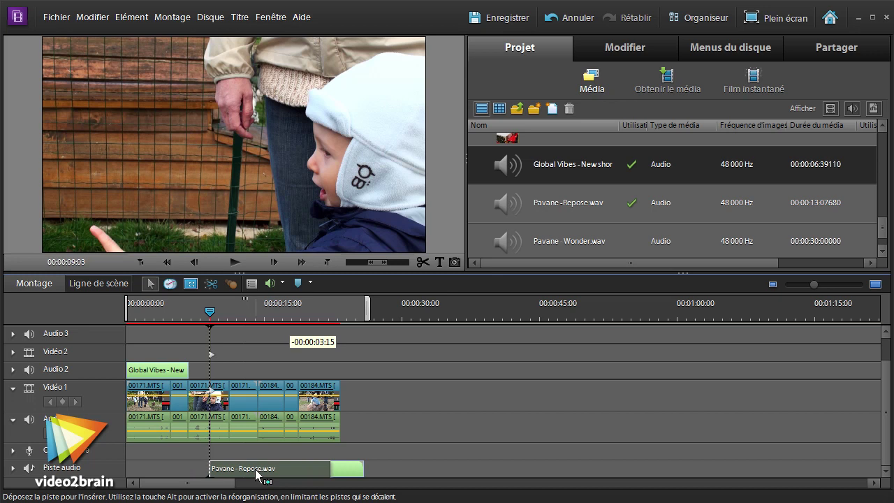
drag(256, 474, 257, 475)
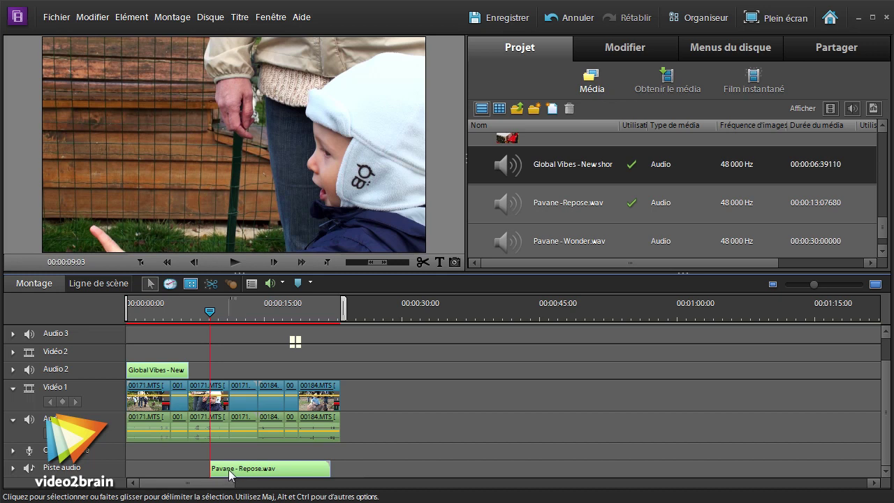
- Move Pavane - Repose onto Audio 2, then bring both music clips down together onto the soundtrack
drag(229, 473, 216, 370)
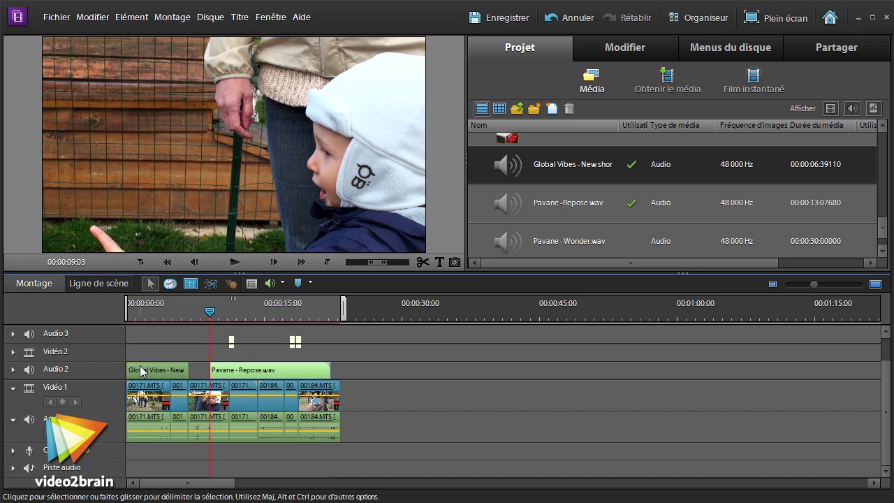
mouse_move(151, 345)
mouse_down()
mouse_move(239, 372)
mouse_move(245, 382)
mouse_up()
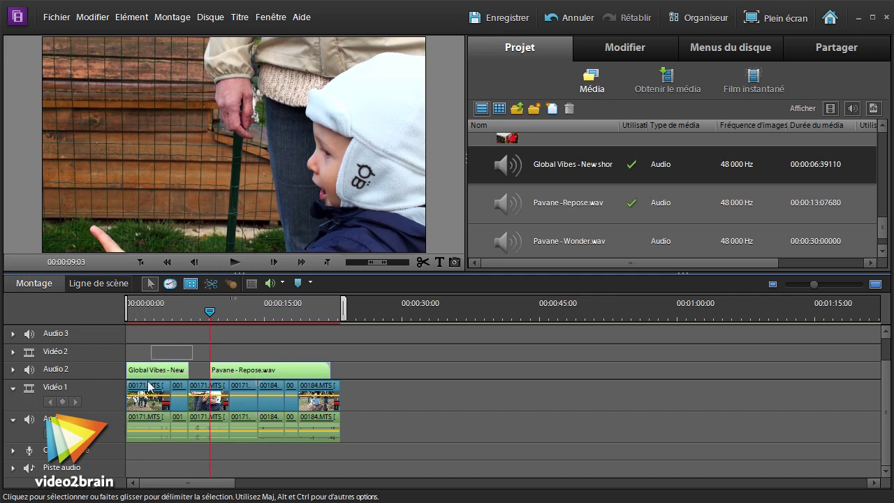
mouse_move(148, 371)
mouse_down()
mouse_move(142, 471)
mouse_move(151, 468)
mouse_up()
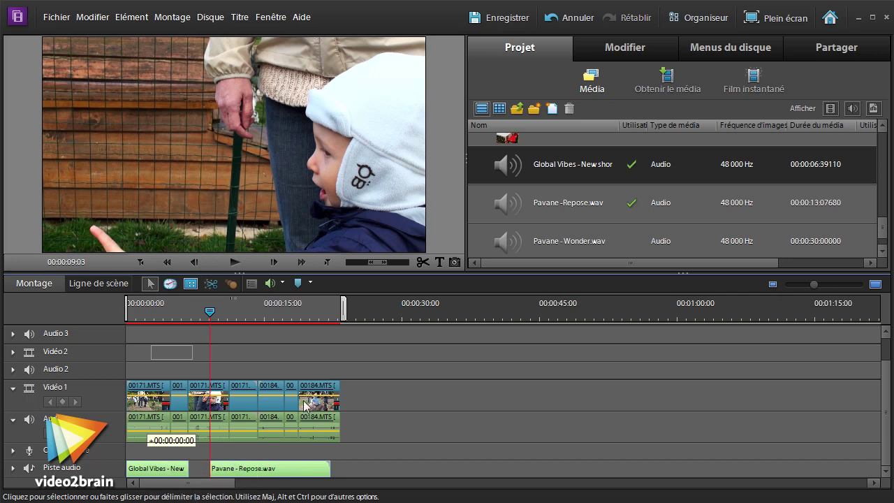
- Zoom the timeline so the whole montage fills the track area, and scroll the media list to the MTS clips
click(875, 285)
click(874, 285)
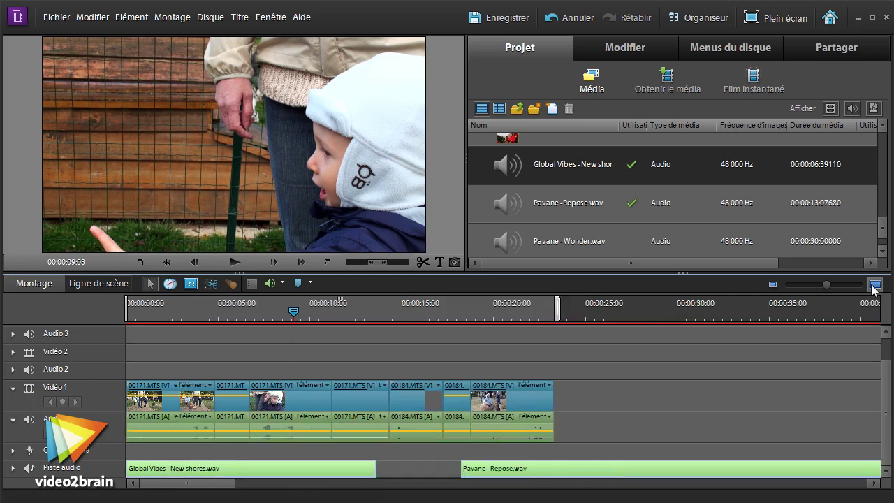
click(874, 285)
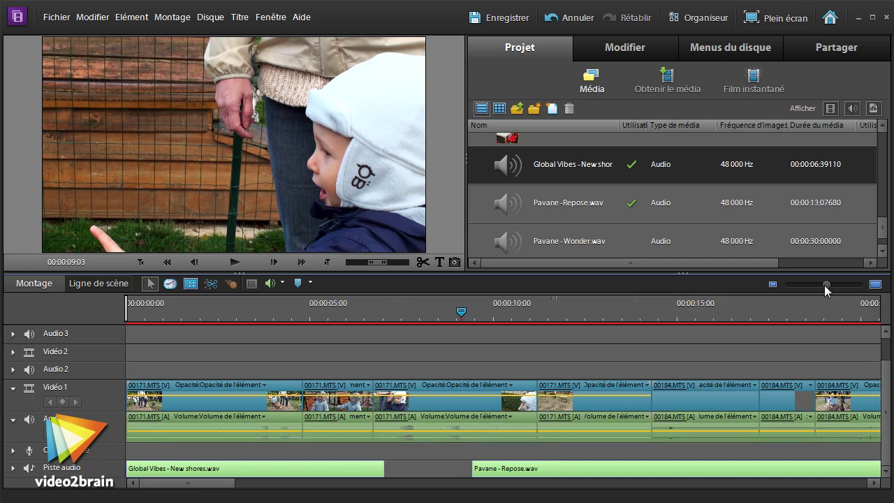
drag(825, 285, 818, 286)
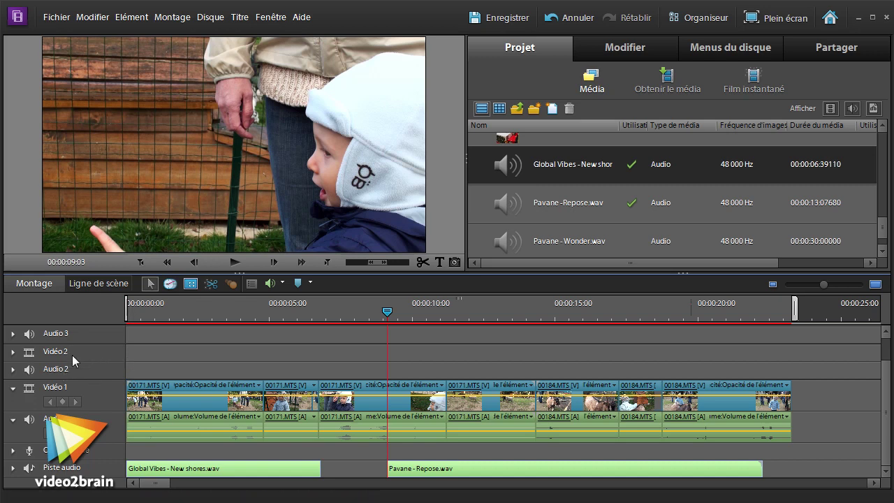
drag(882, 235, 878, 179)
- Drag the rooster clip 00182.MTS to 00:00:00:00 on Vidéo 2, its sound landing on Audio 2
click(511, 213)
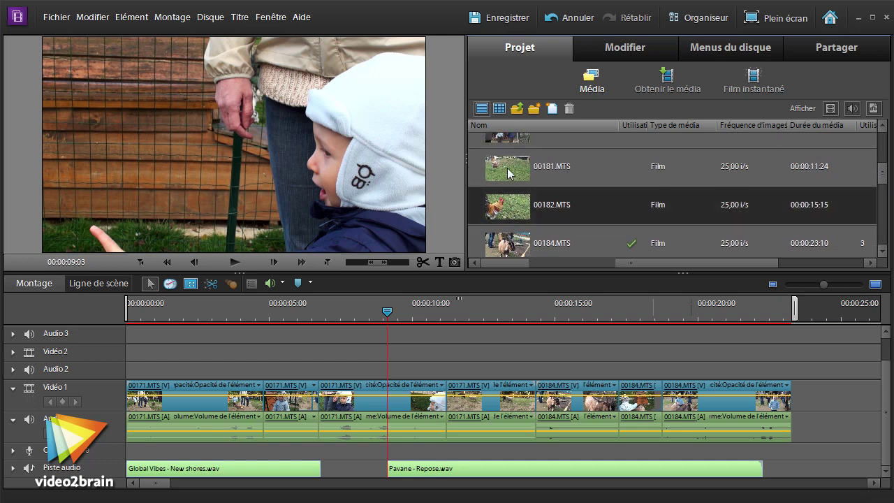
click(508, 174)
click(522, 205)
mouse_move(507, 206)
mouse_down()
mouse_move(215, 354)
mouse_move(90, 353)
mouse_up()
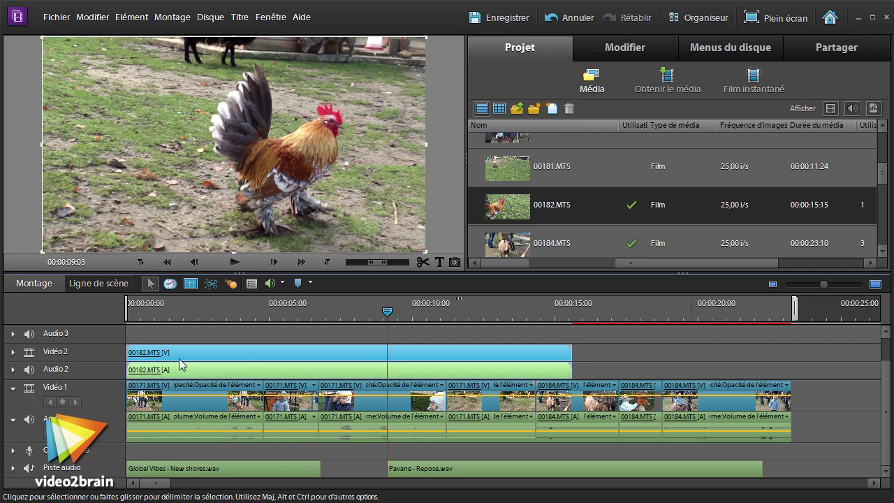
- Select only the 00182.MTS video part and delete it, then undo the deletion
key(alt)
alt+click(227, 353)
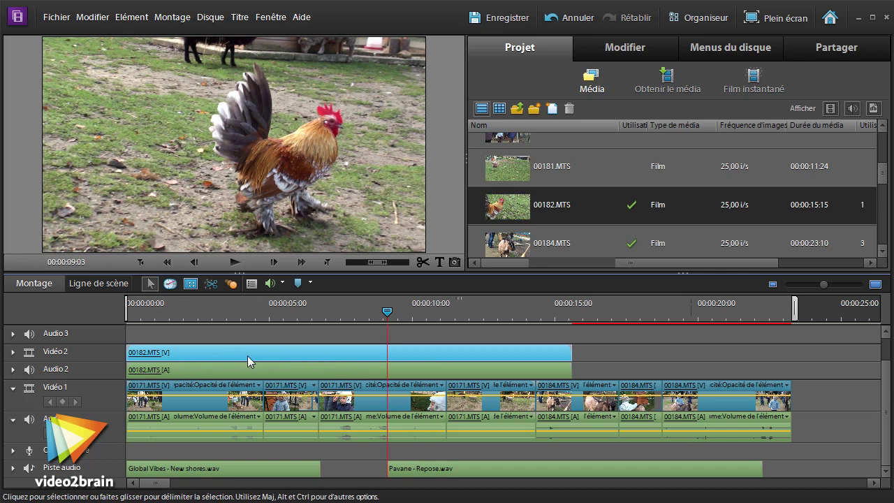
key(End)
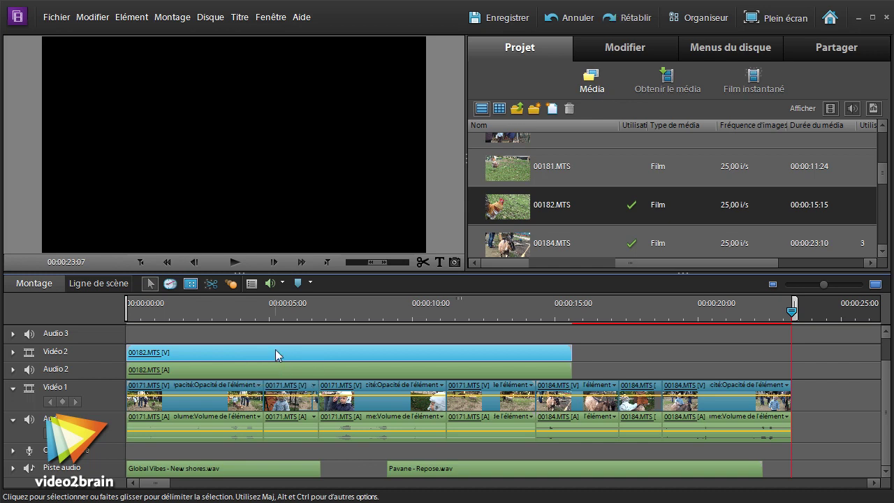
key(Delete)
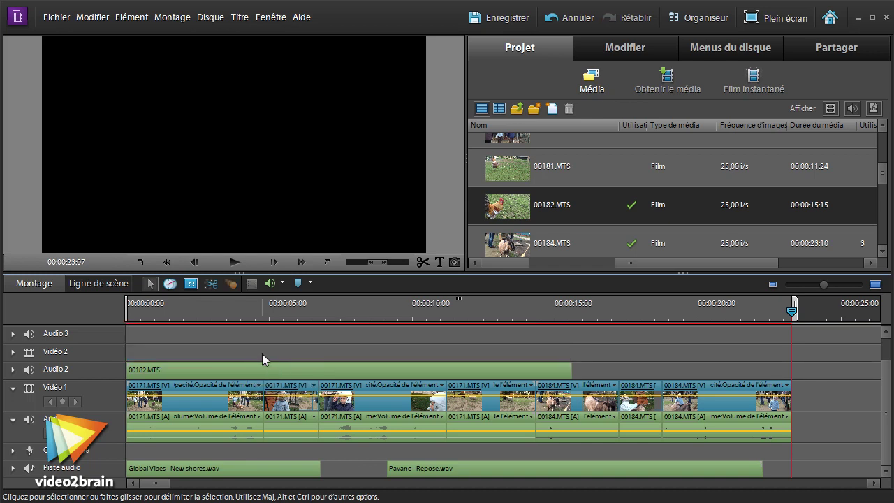
key(ctrl+z)
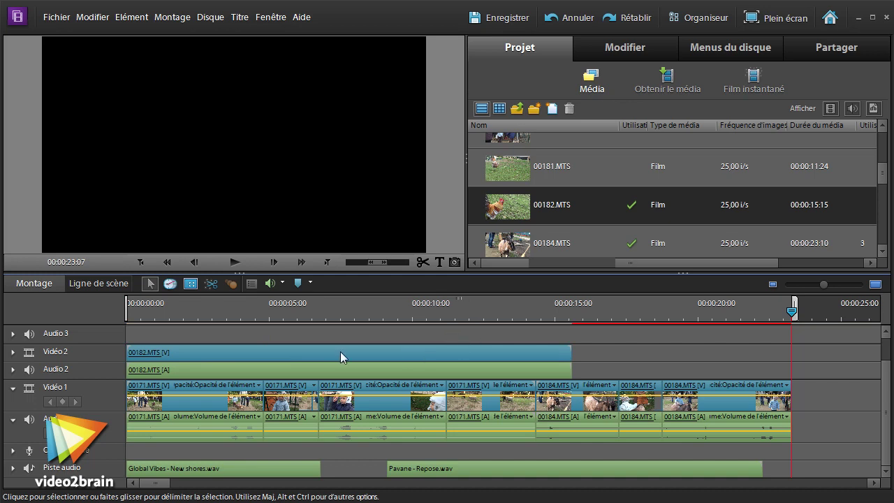
- Reselect the 00182.MTS video alone and delete it, keeping the rooster sound on Audio 2
mouse_move(320, 352)
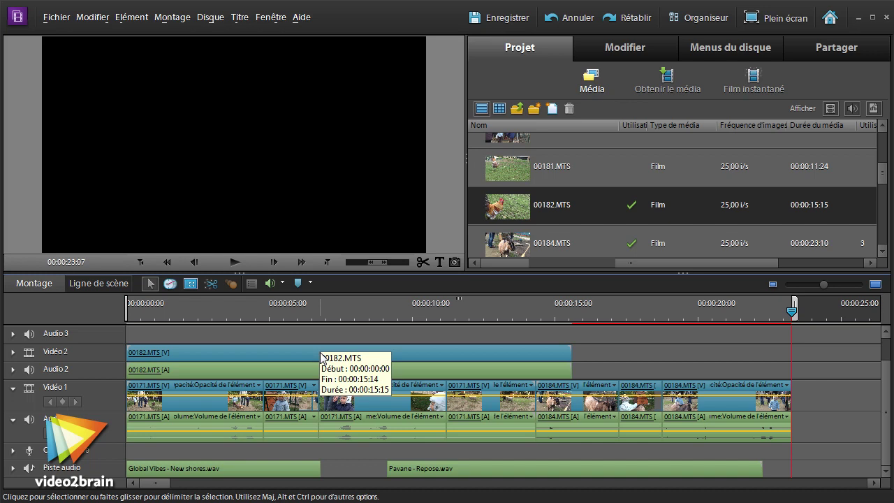
click(286, 354)
key(alt)
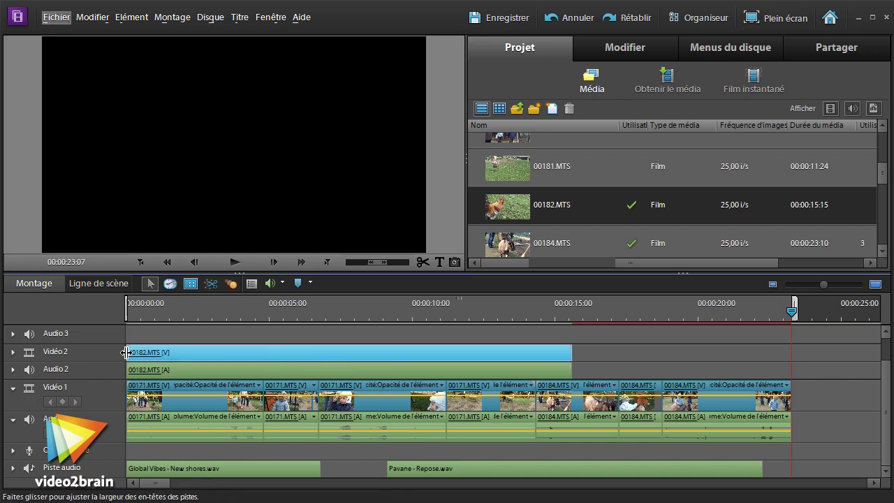
key(Delete)
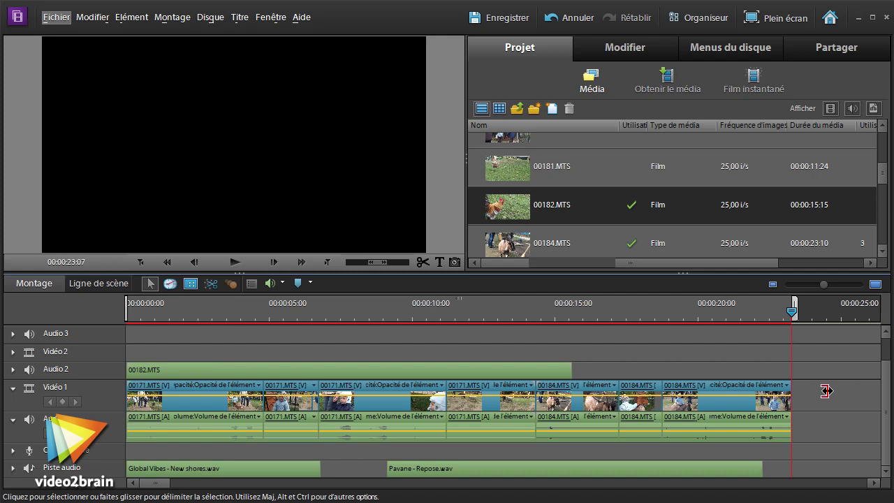
drag(887, 404, 884, 410)
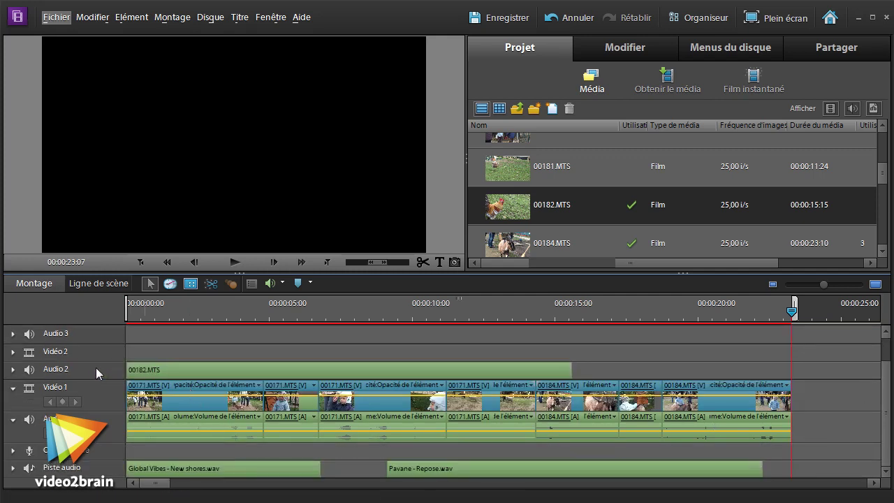
- Remove the empty Audio 3 and Vidéo 2 tracks with Supprimer les pistes vides from the track header menu
right_click(84, 369)
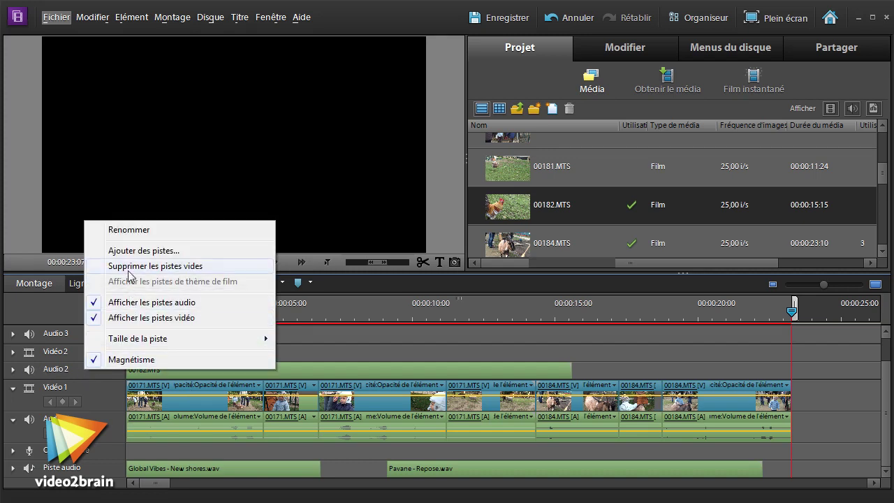
click(165, 268)
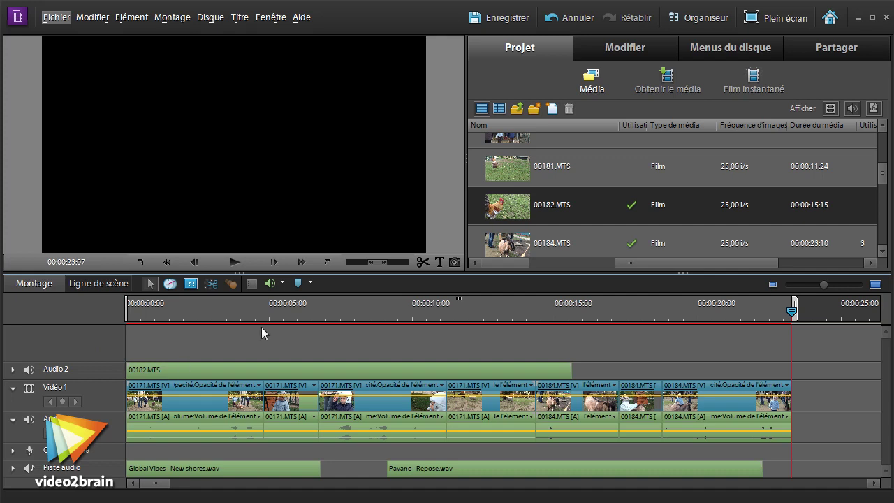
right_click(102, 367)
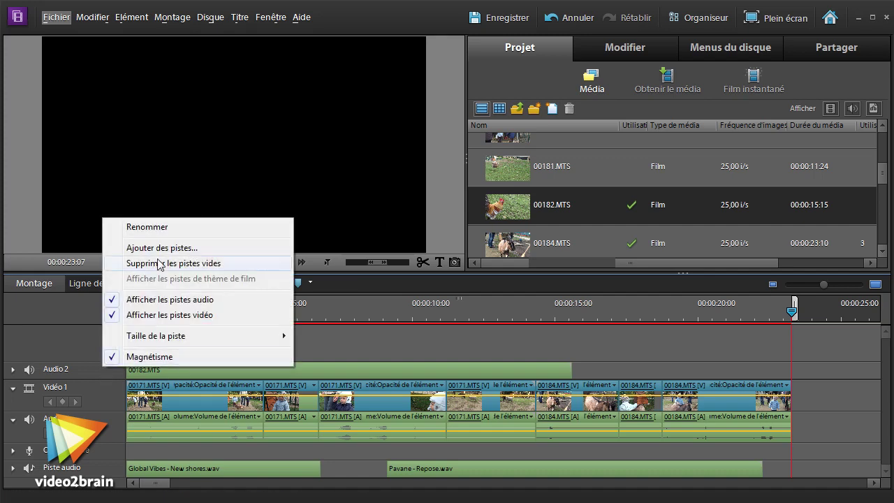
click(213, 245)
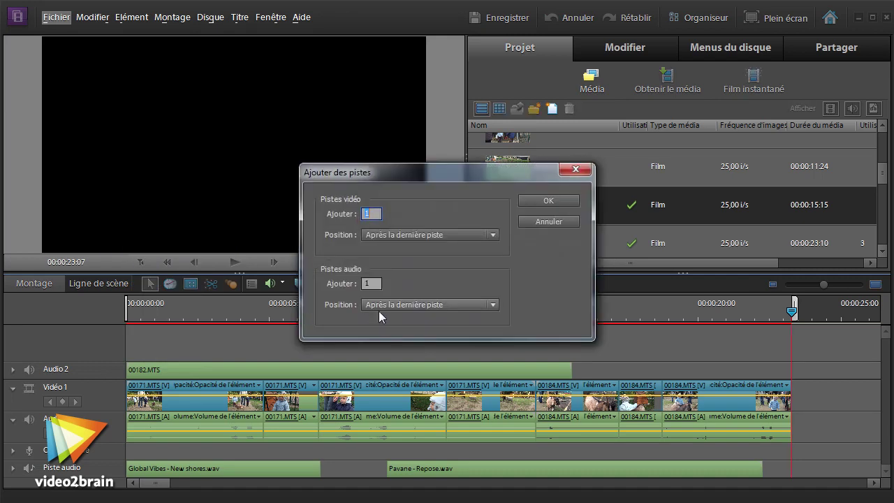
click(549, 221)
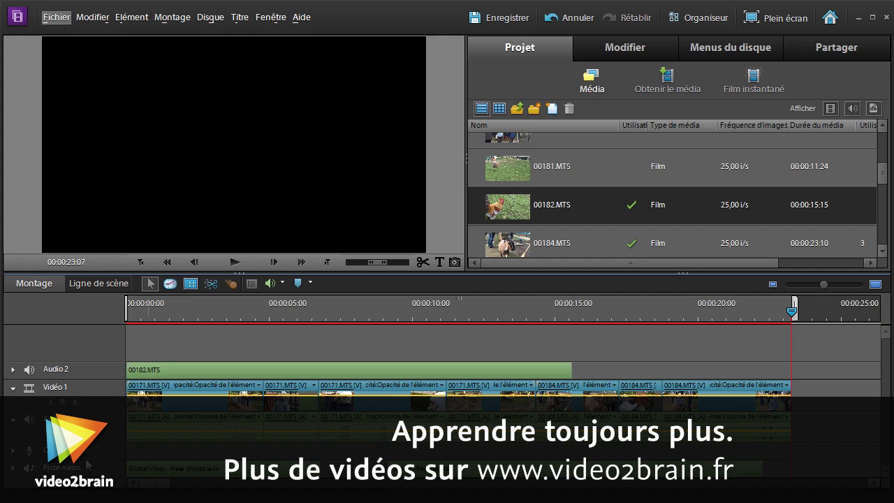
- Expand Audio 2 and the soundtrack track, nudge Global Vibes' volume, and return the playhead to 00:00:00:00
click(13, 370)
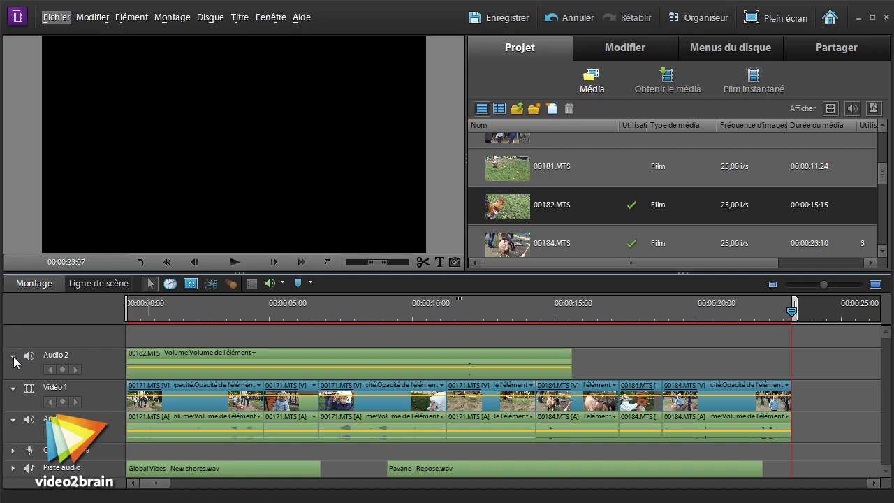
click(13, 467)
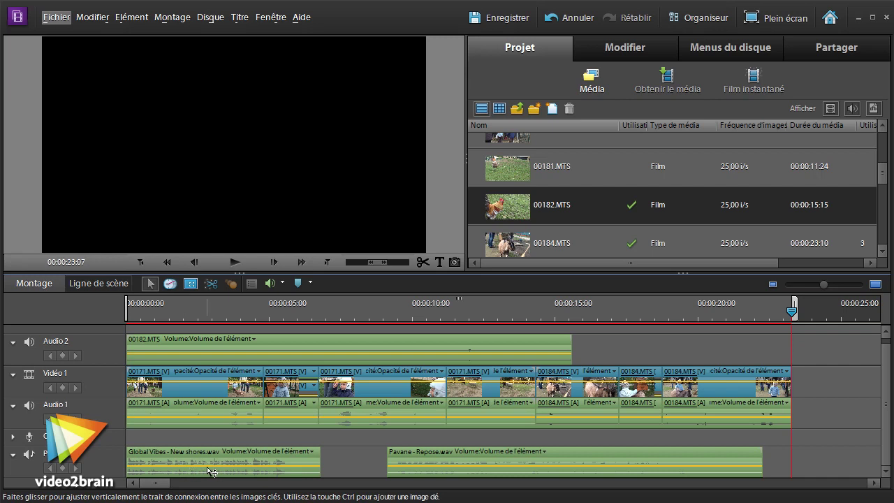
drag(207, 470, 206, 468)
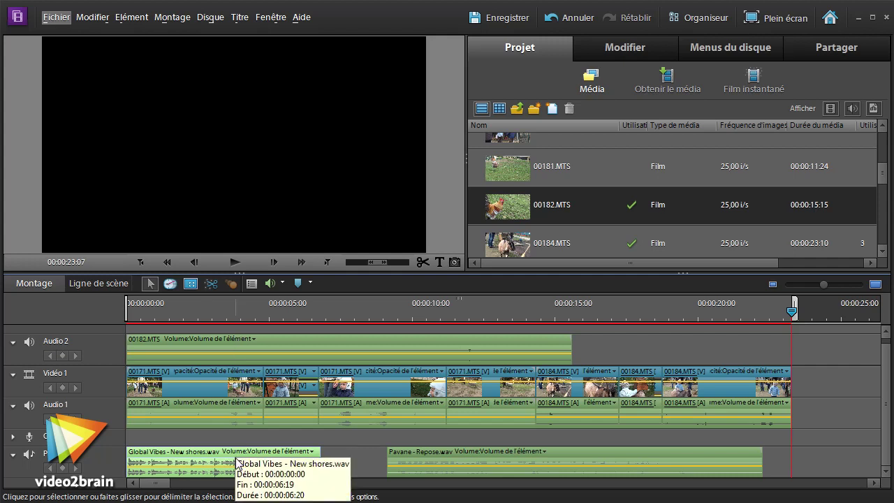
click(120, 318)
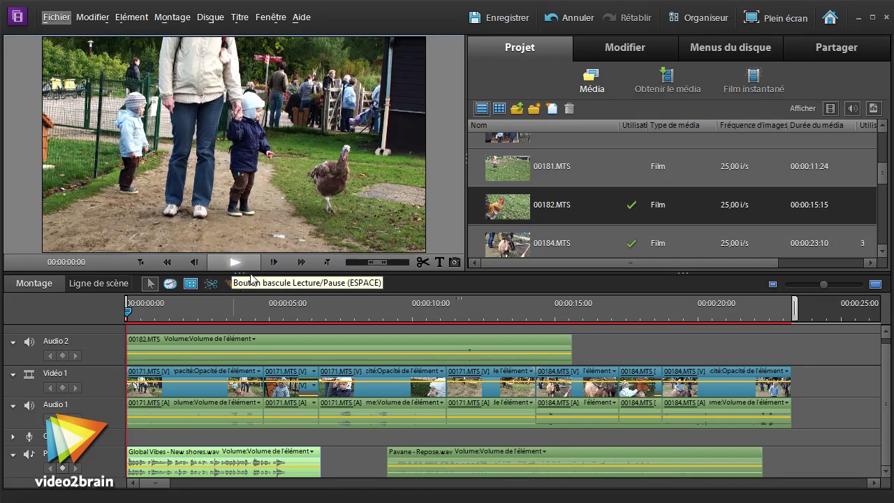
key(space)
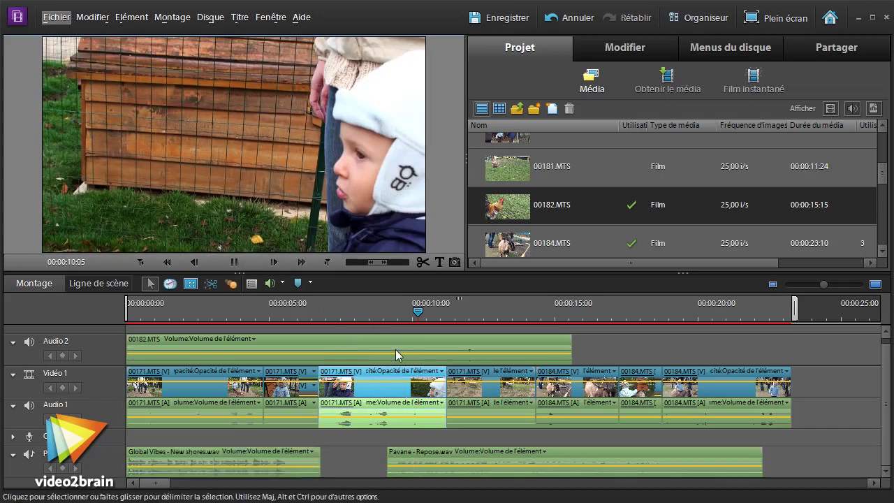
key(space)
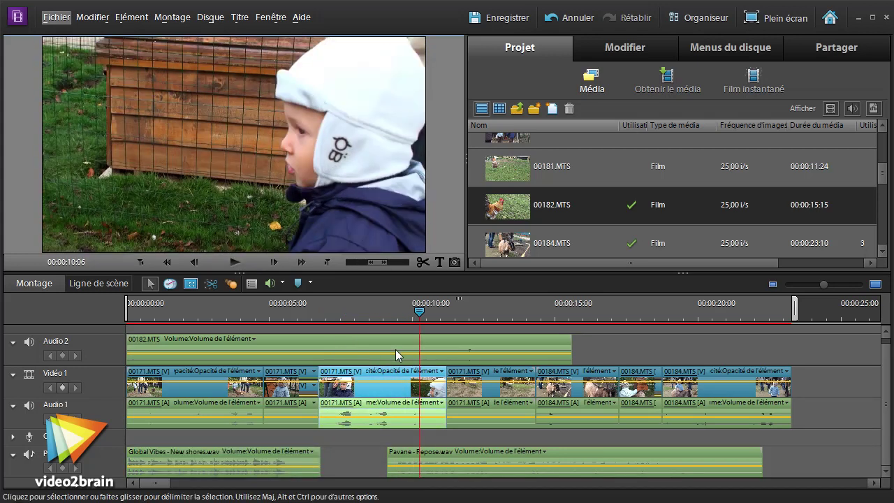